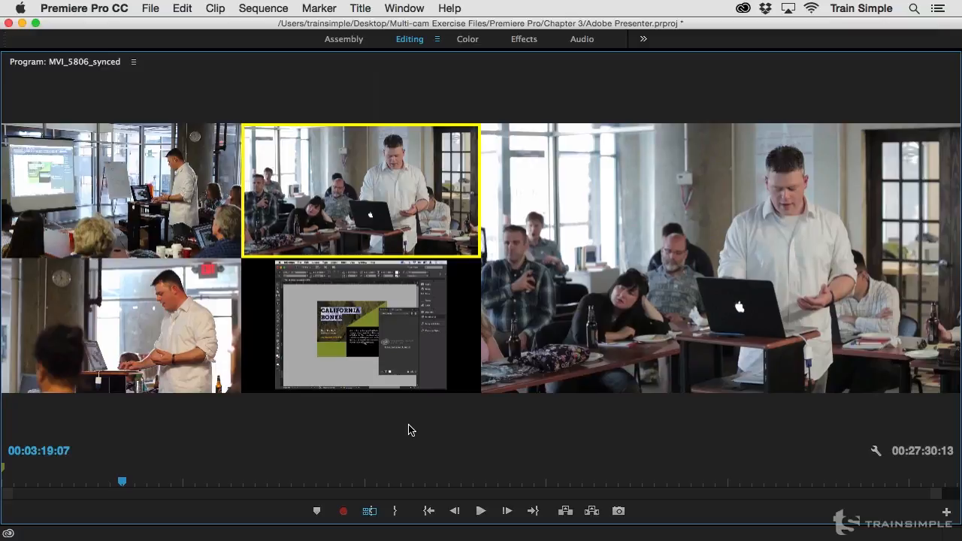
Restore the full panel layout and toggle Multi-Camera Audio Follows Video in the Program monitor's settings.
key(grave)
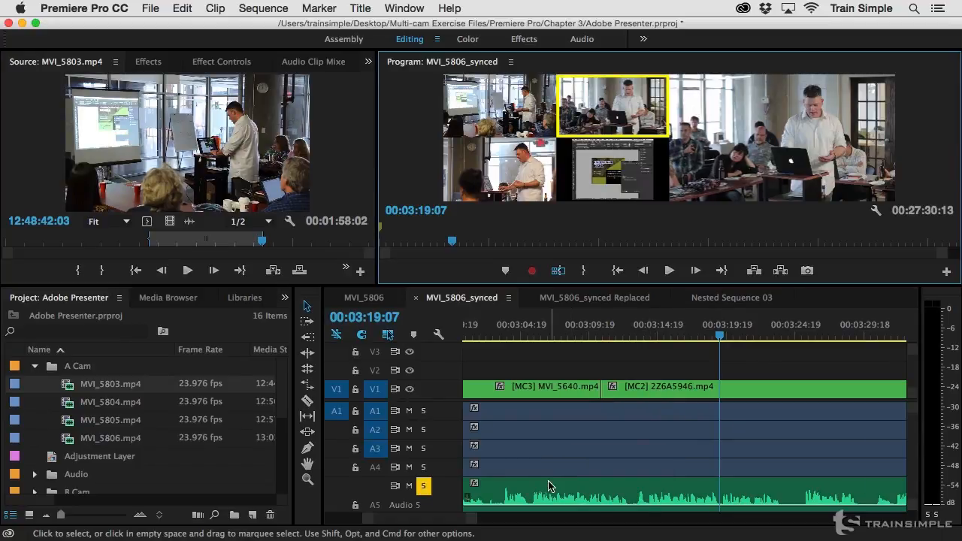
click(876, 211)
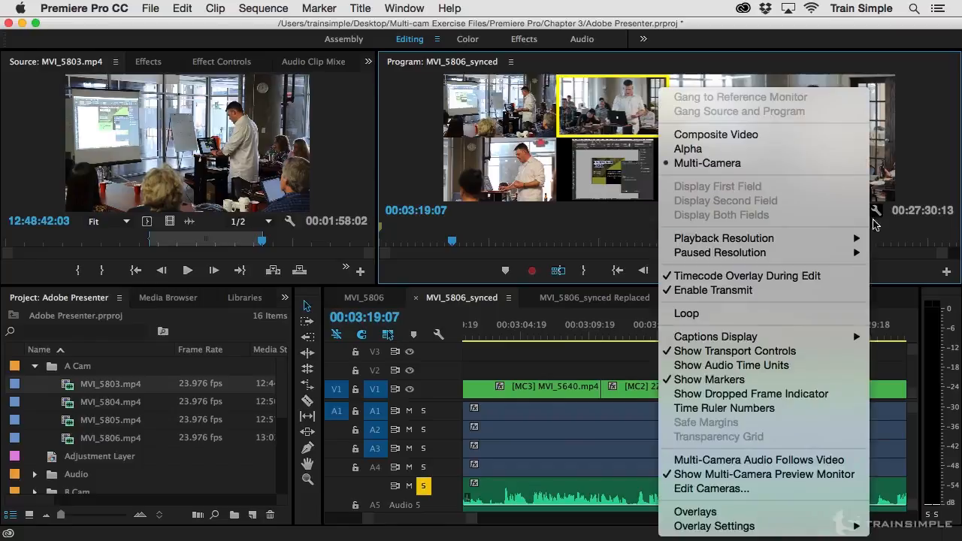
click(804, 460)
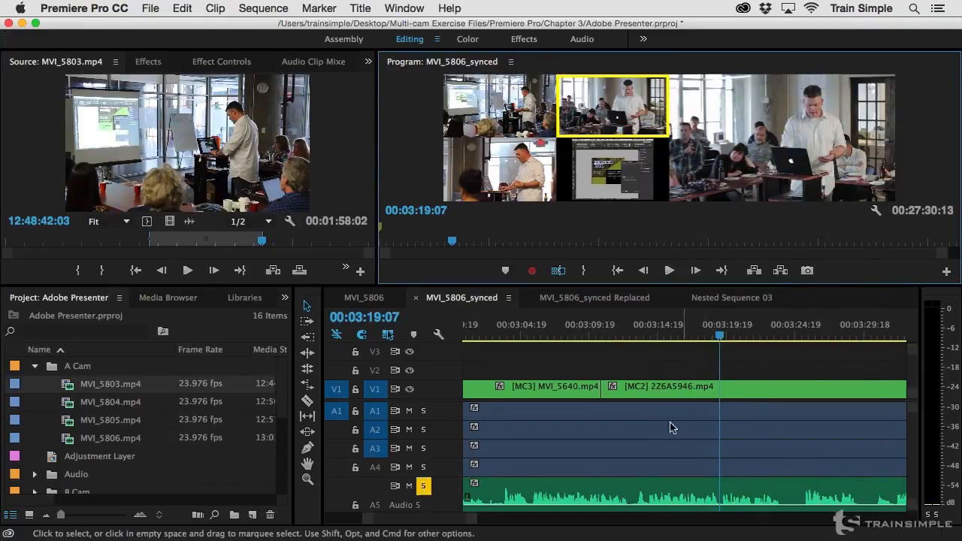
Maximize the Program monitor and, playing from 00:03:19:07, cut live to camera 4, camera 2 at about 00:03:33, and camera 4 at about 00:03:38.
key(grave)
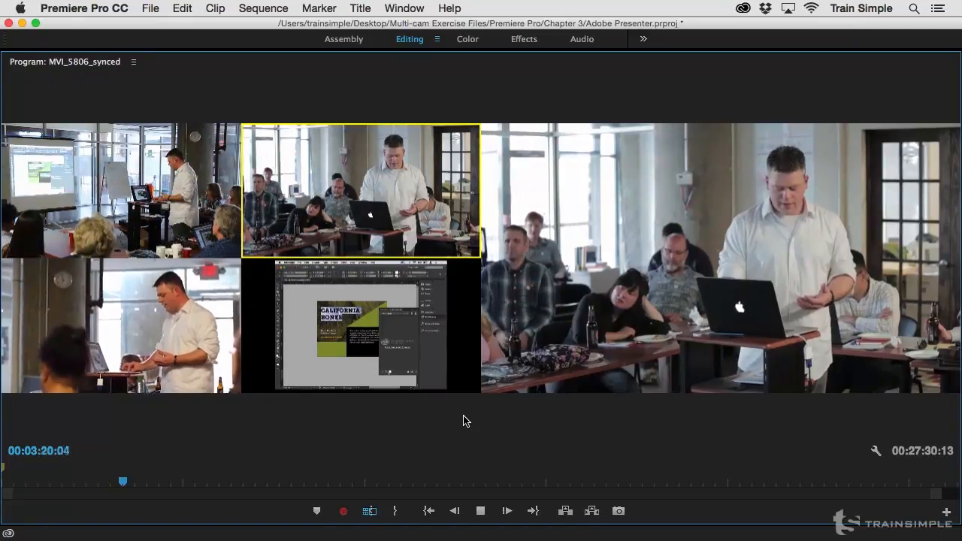
key(4)
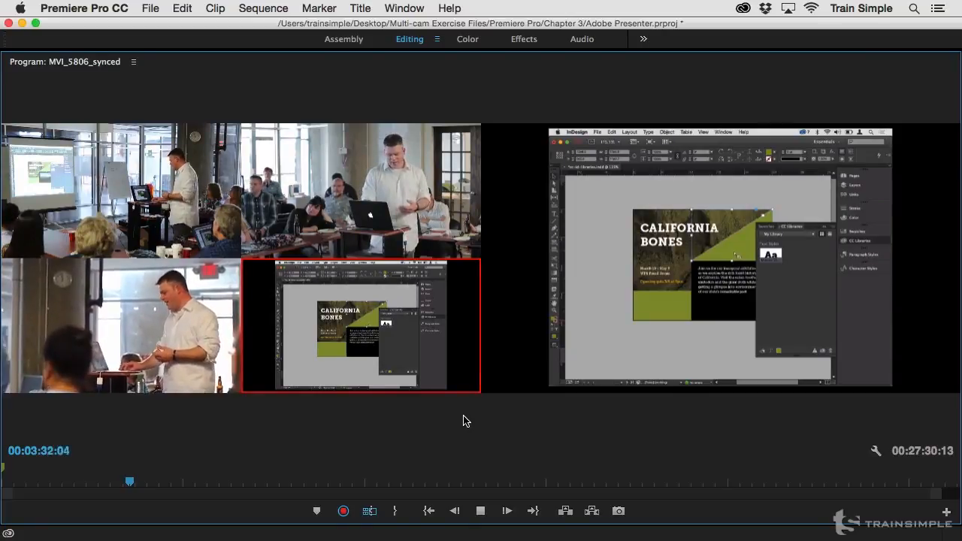
key(2)
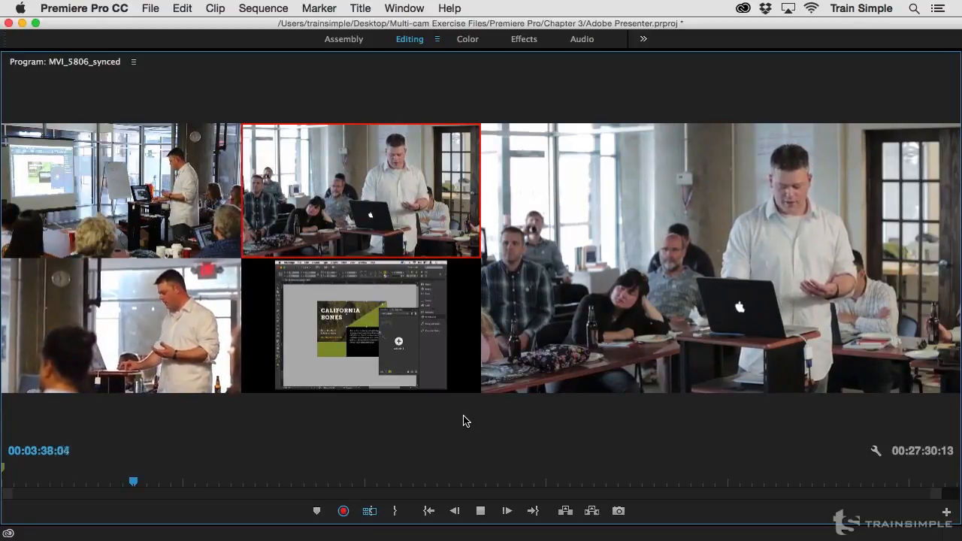
key(4)
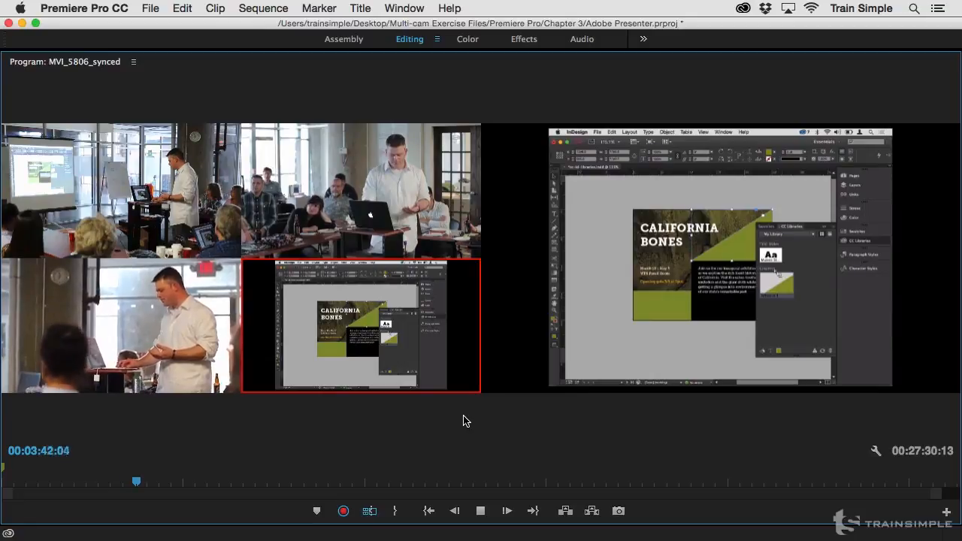
key(space)
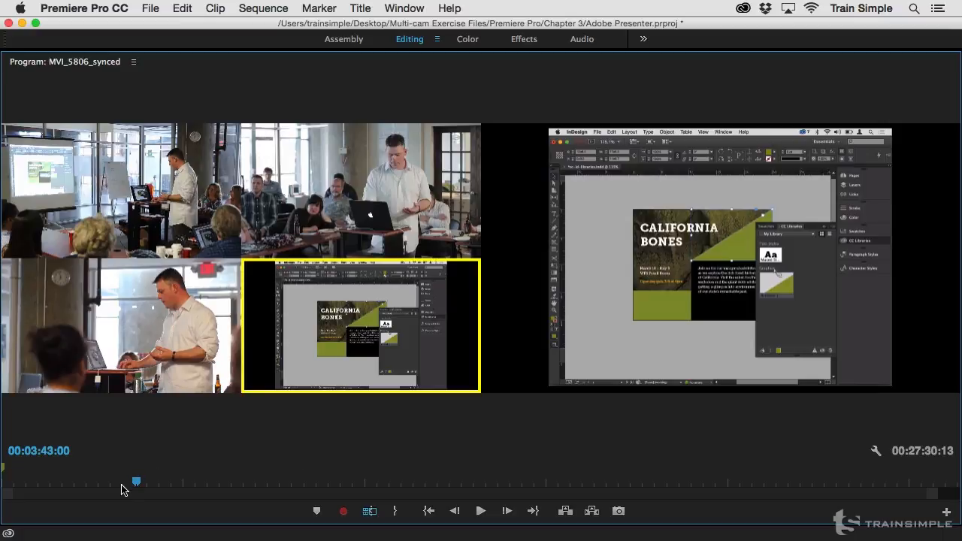
Restore the panel layout and play the recorded camera cuts back from 00:03:06:03 to 00:03:41:18.
drag(136, 488, 115, 487)
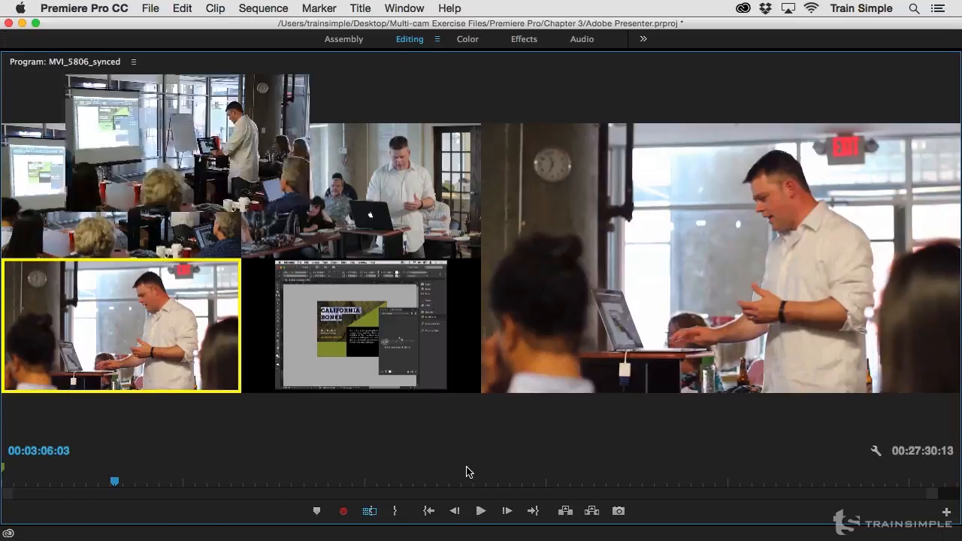
key(grave)
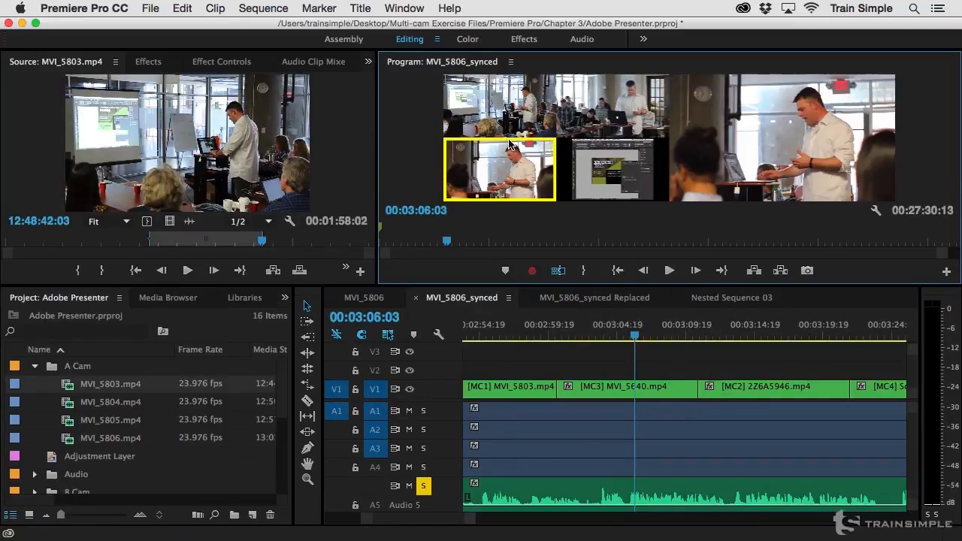
key(space)
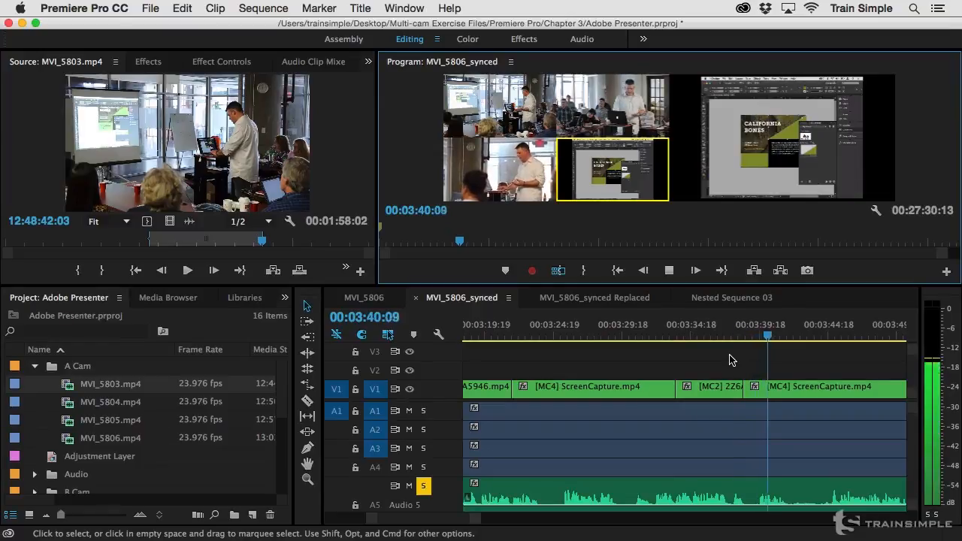
key(space)
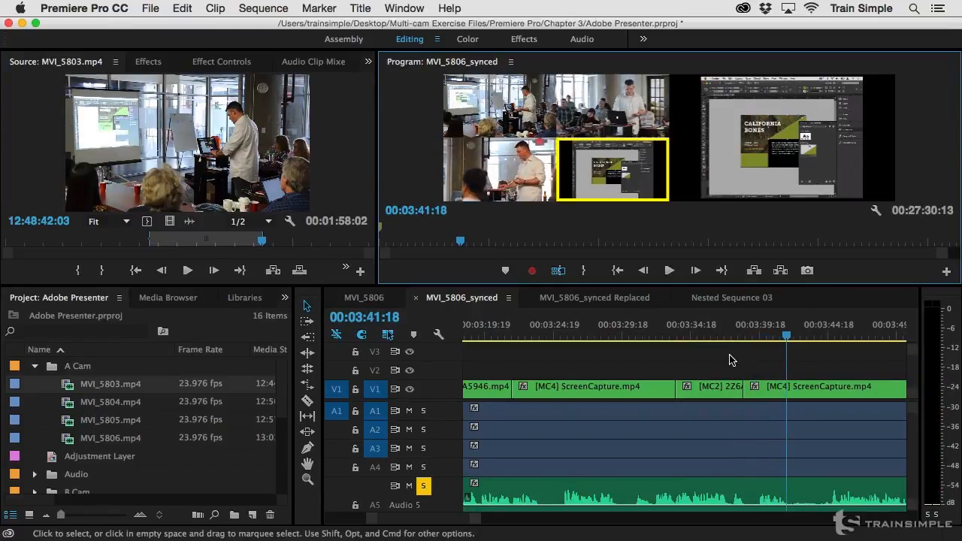
Roll the cut between the short MC2 clip and the following MC4 ScreenCapture clip slightly earlier, and play it back from 00:03:36:16.
scroll(714, 357, down, 2)
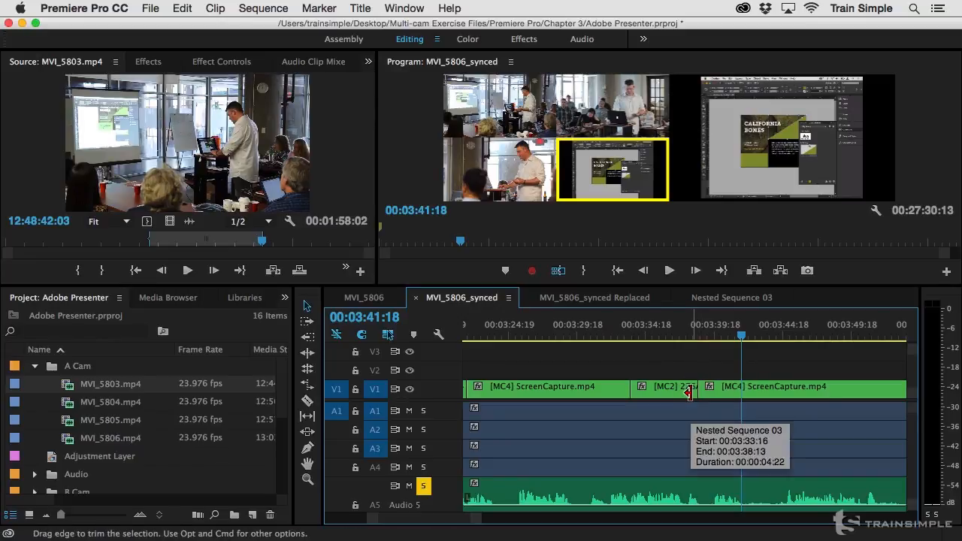
key(n)
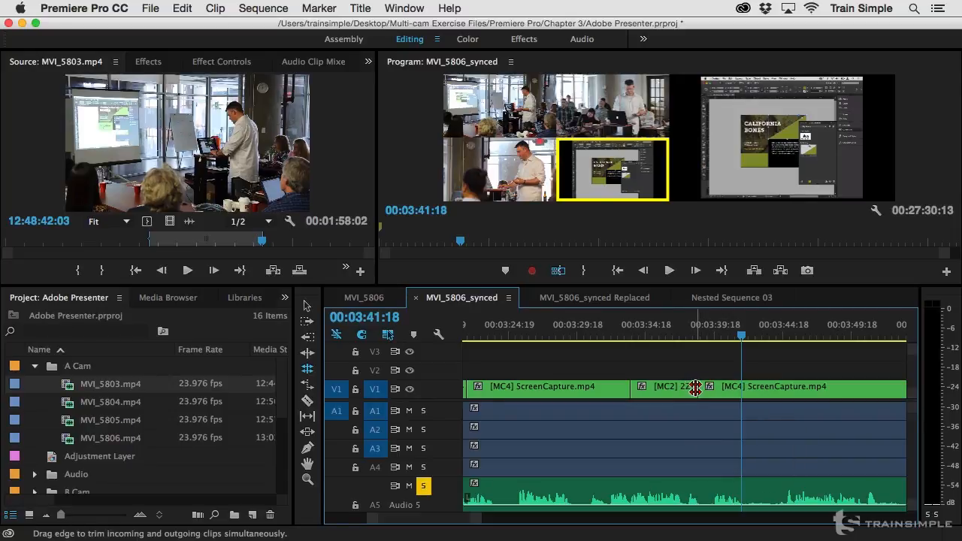
drag(695, 388, 683, 391)
click(671, 335)
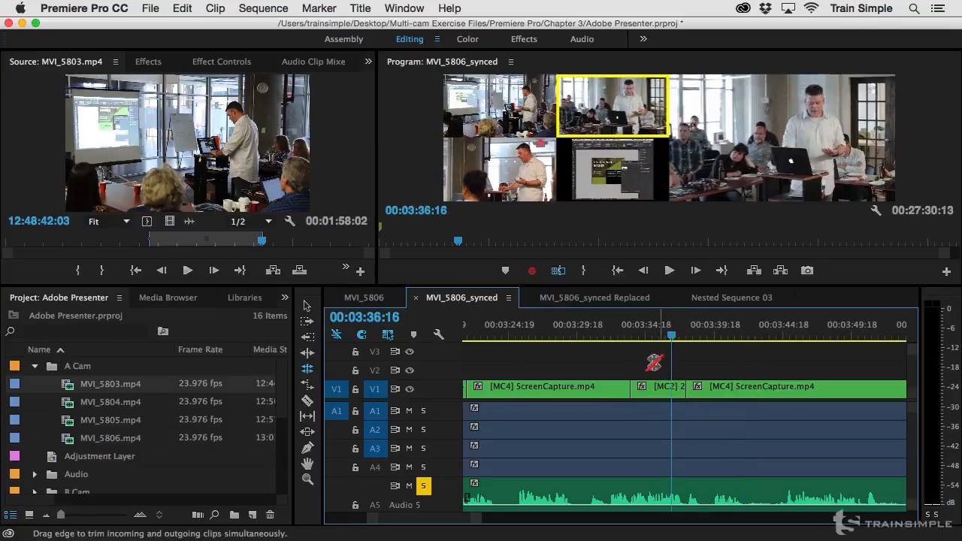
key(space)
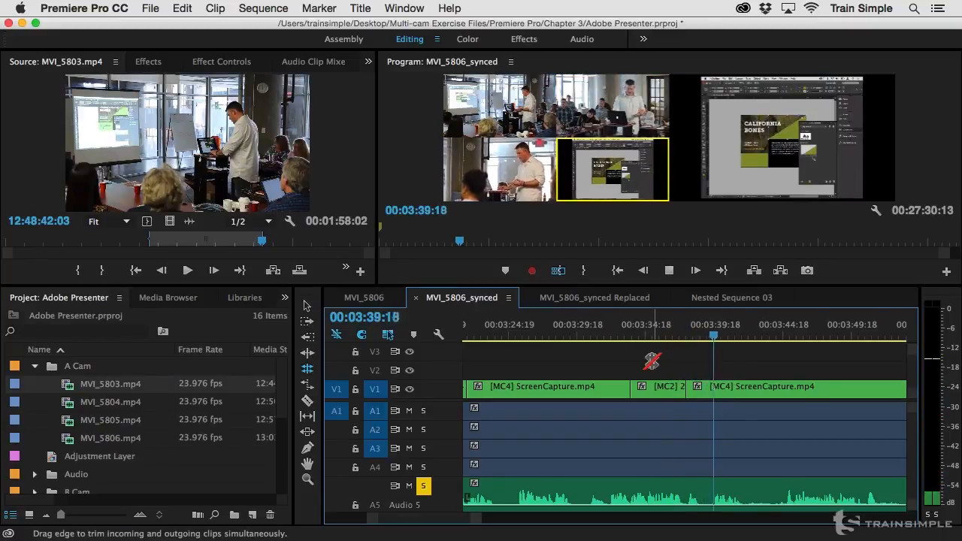
key(space)
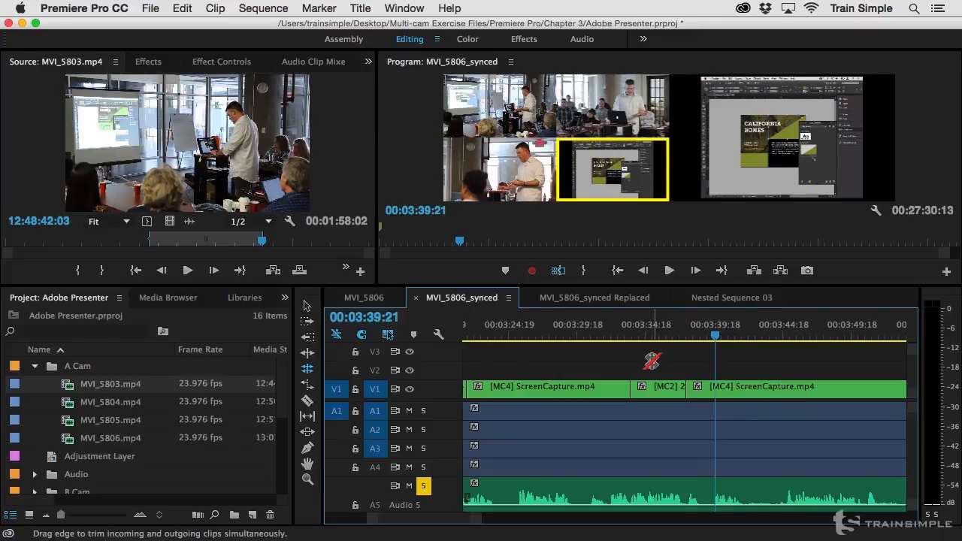
Review the cut from the MC3 clip to the MC2 clip by playing the sequence from 00:03:07:11.
scroll(651, 362, left, 5)
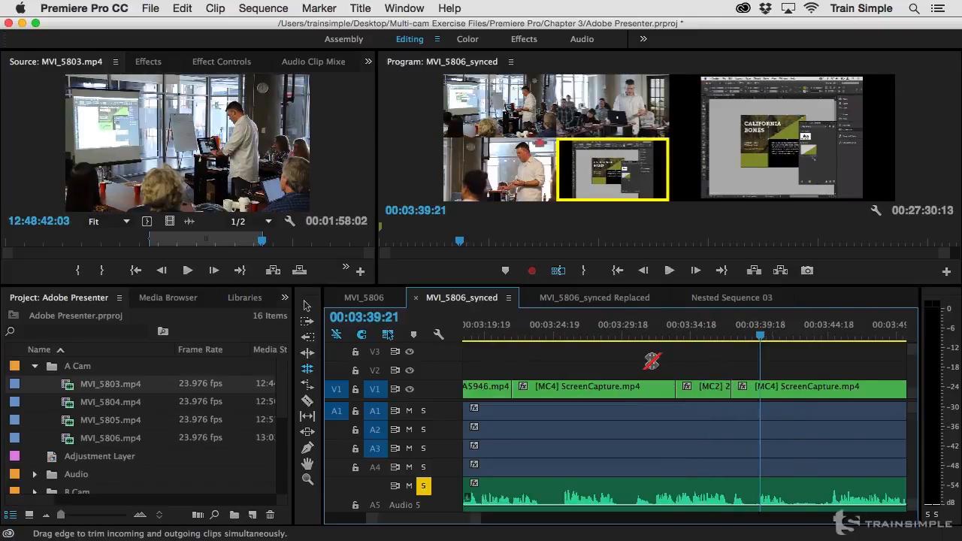
scroll(597, 365, right, 5)
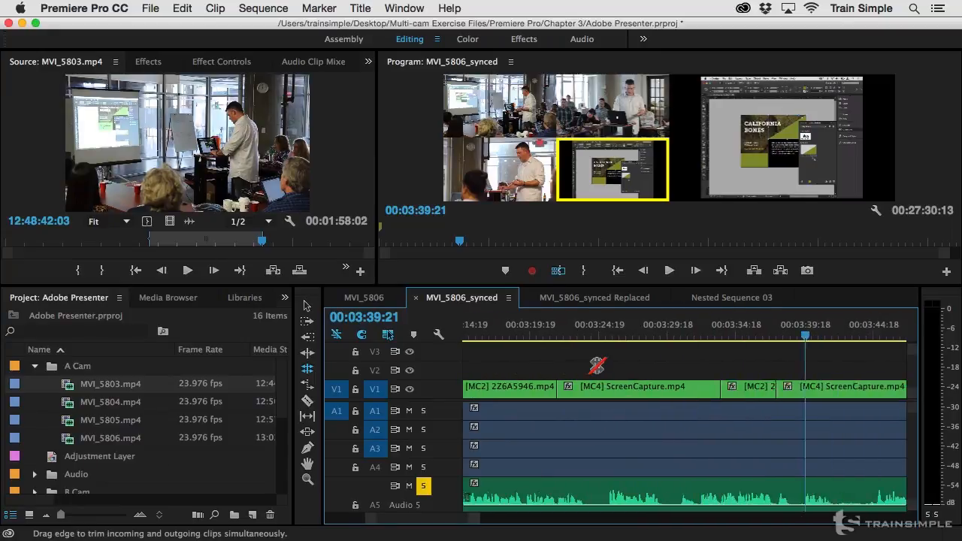
scroll(597, 366, left, 4)
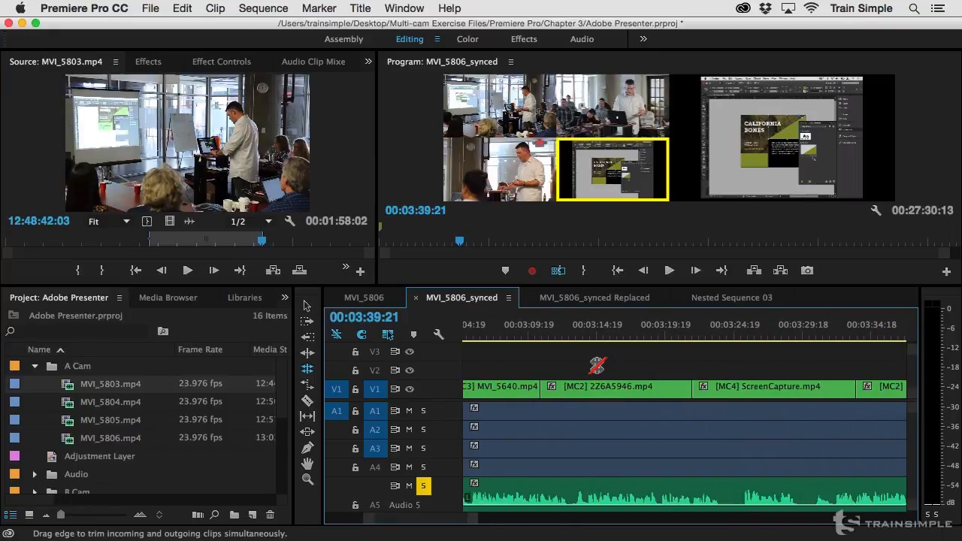
click(497, 338)
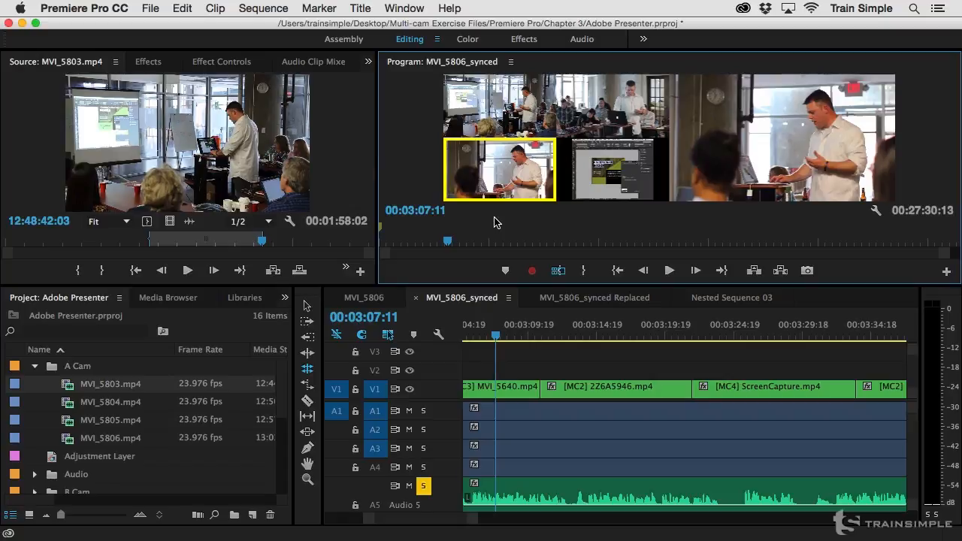
key(space)
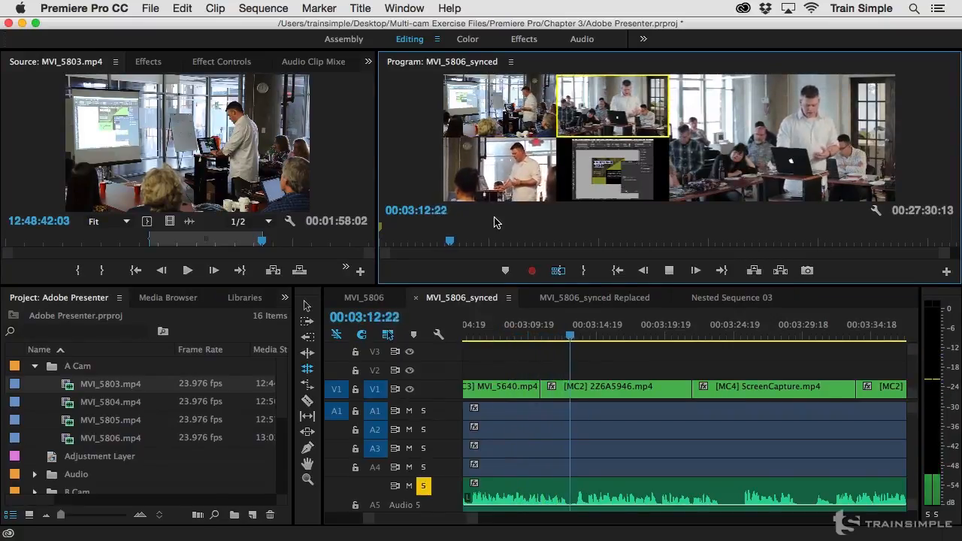
key(space)
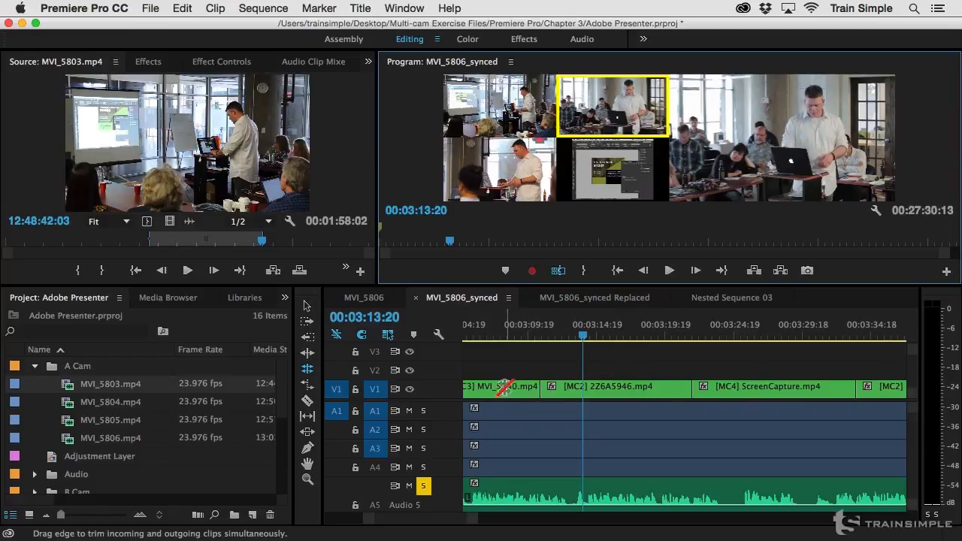
Play from 00:03:06:23 with the Selection tool active and cut live to camera 3 at about 00:03:10, replacing the following MC2 clip's angle.
scroll(517, 354, left, 3)
key(v)
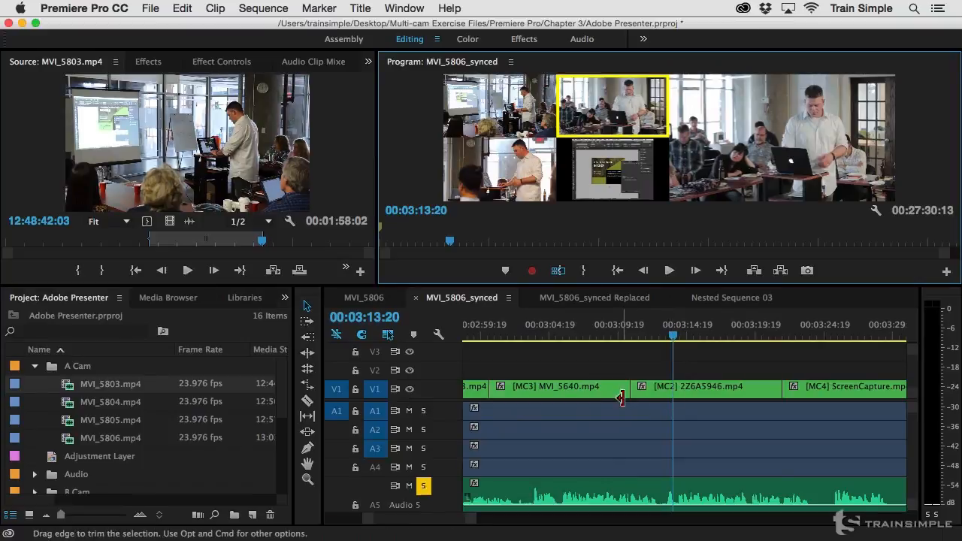
click(580, 333)
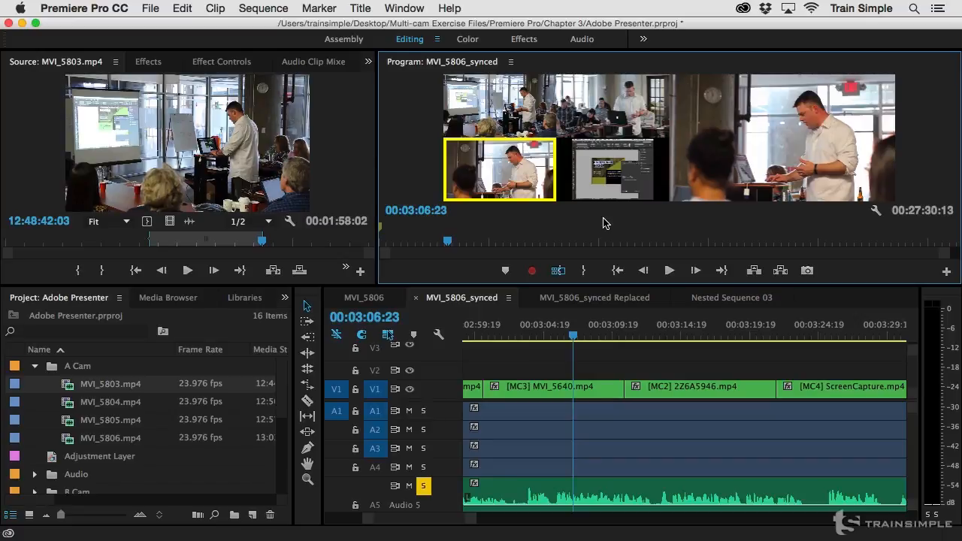
click(618, 360)
key(space)
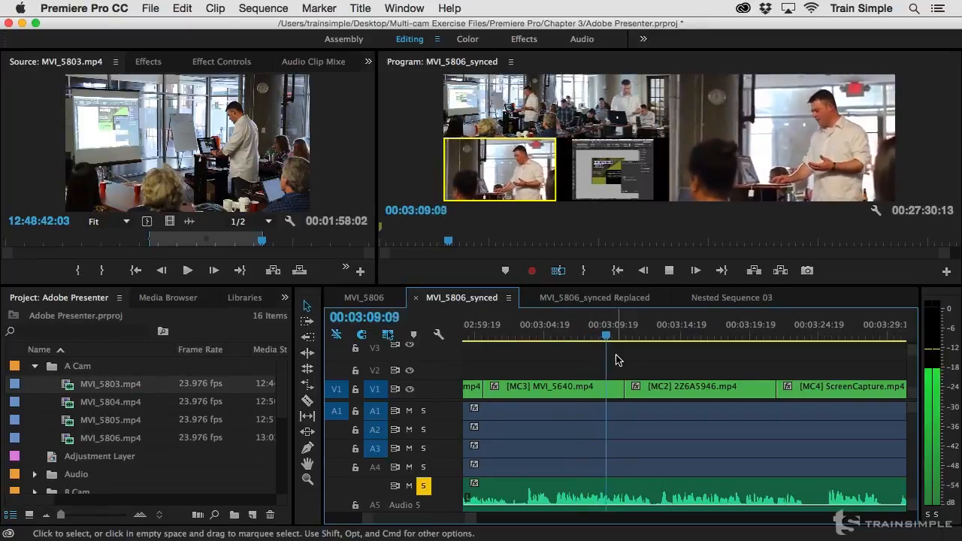
key(3)
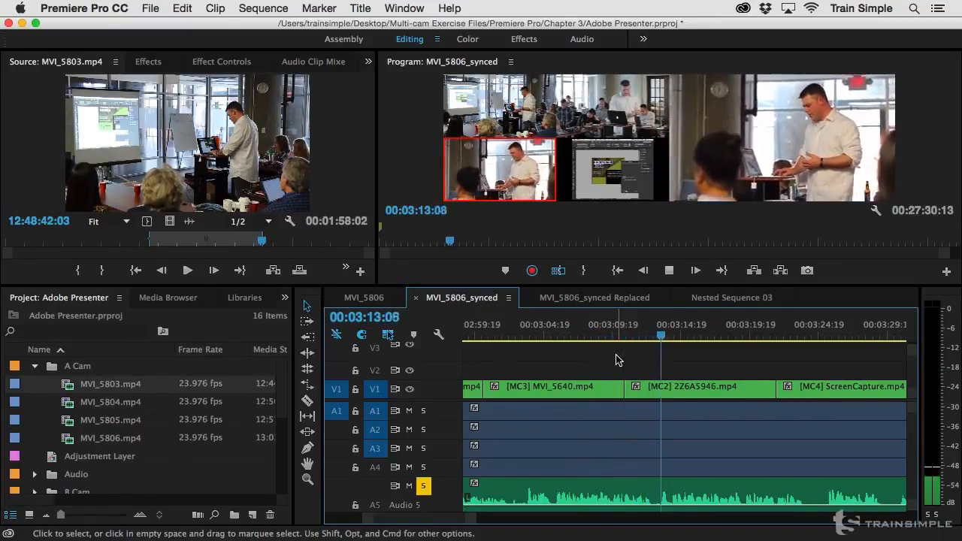
key(space)
Try camera 2 for the multicam clip at 00:03:14:07 and return it to camera 3.
key(2)
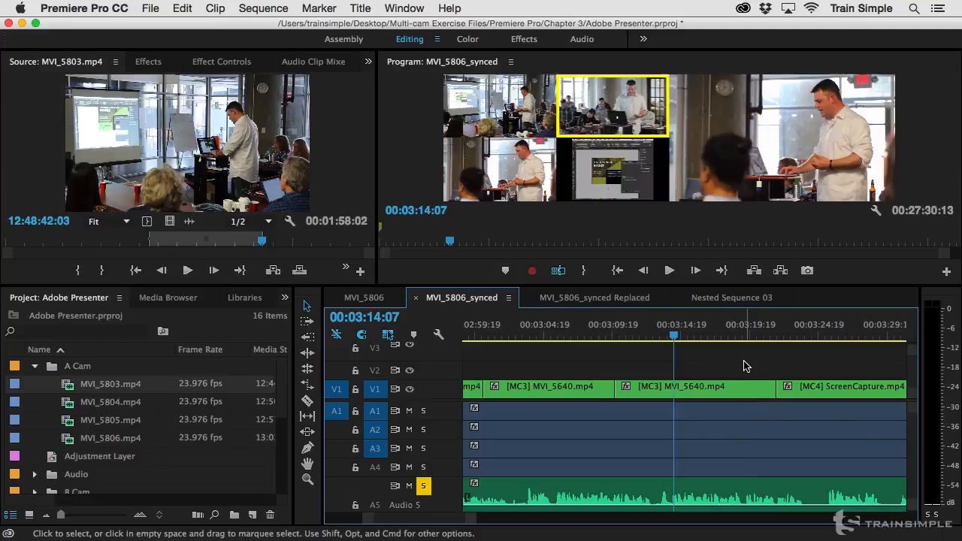
key(2)
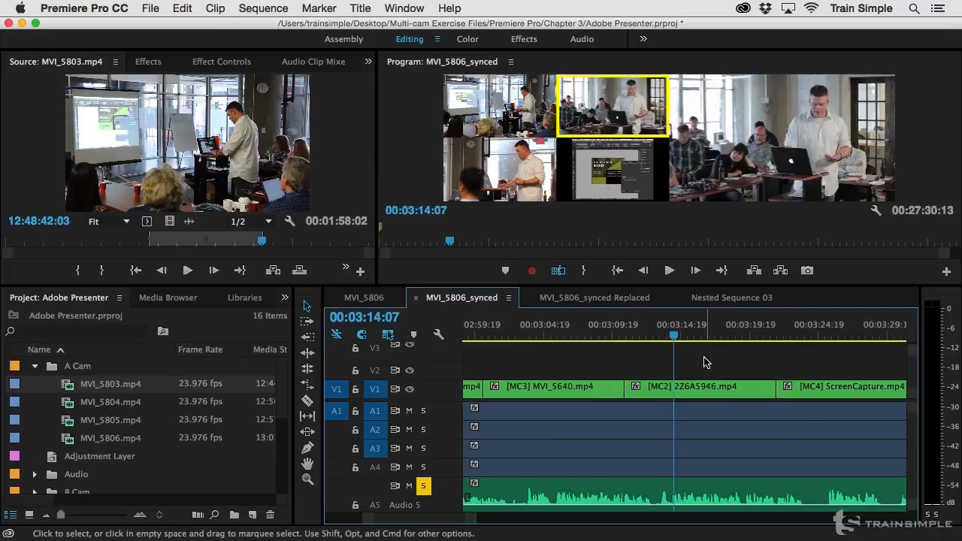
key(shift)
key(3)
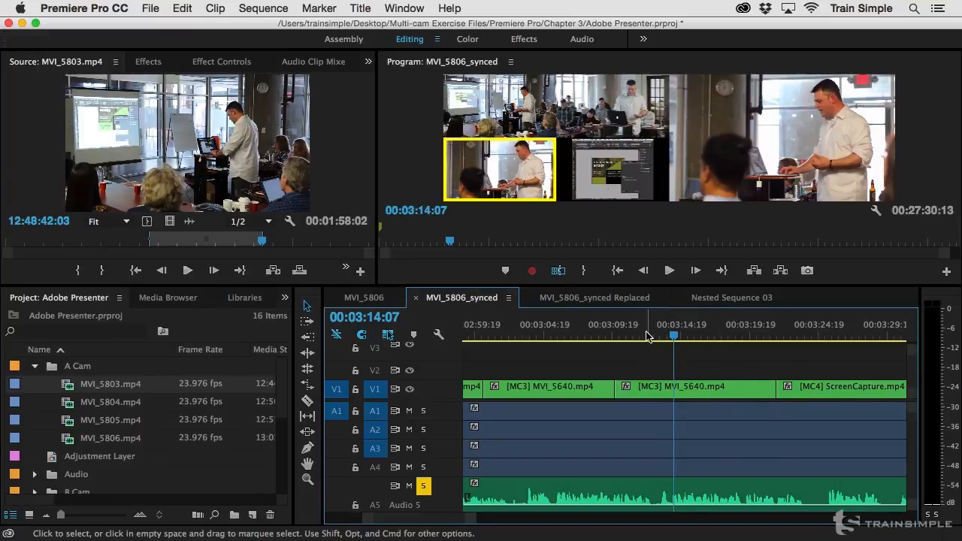
Play from 00:03:08:19 and cut live to camera 2 at about 00:03:13, stopping at 00:03:16:21.
click(599, 337)
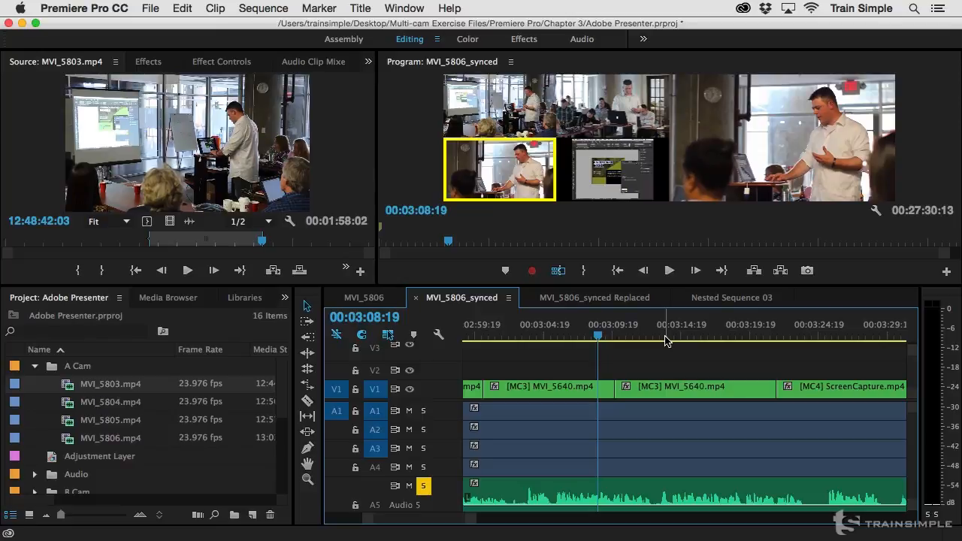
key(space)
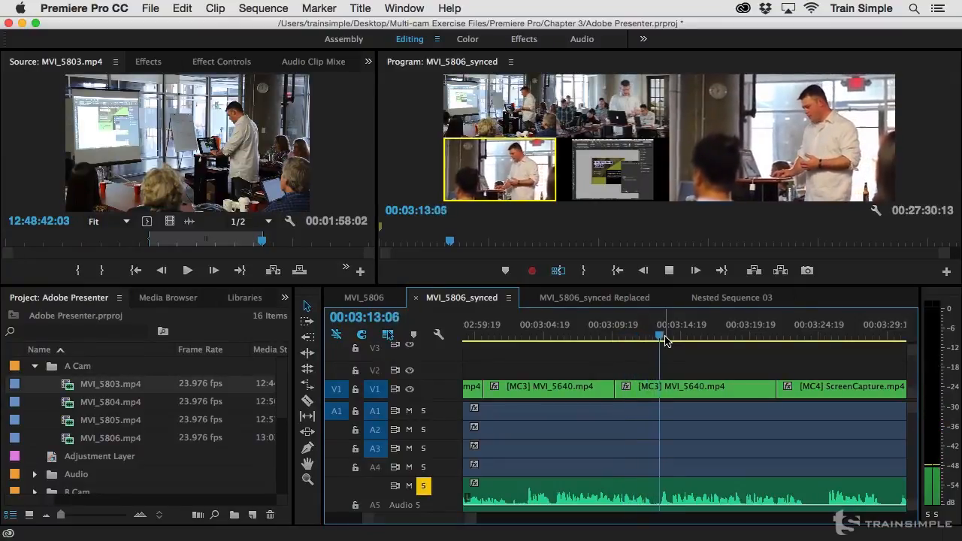
key(2)
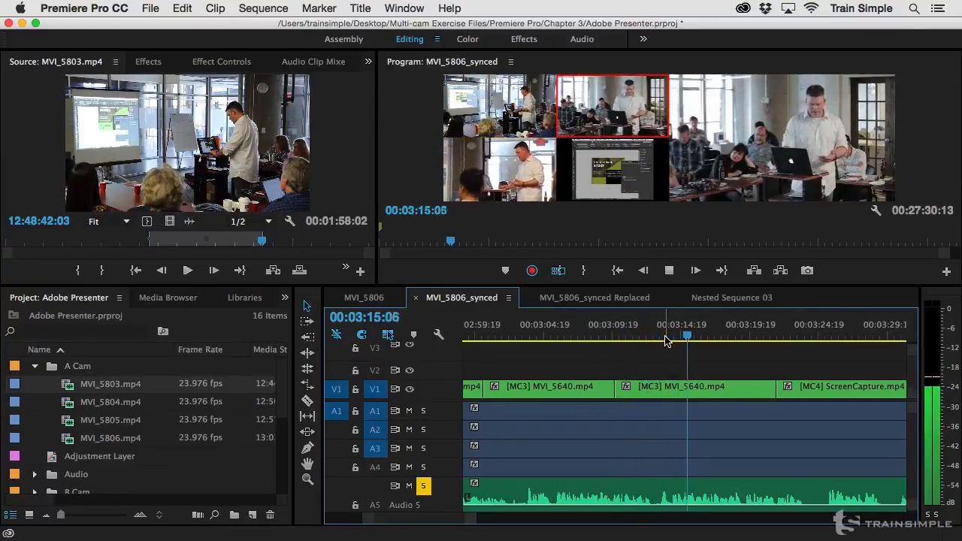
key(space)
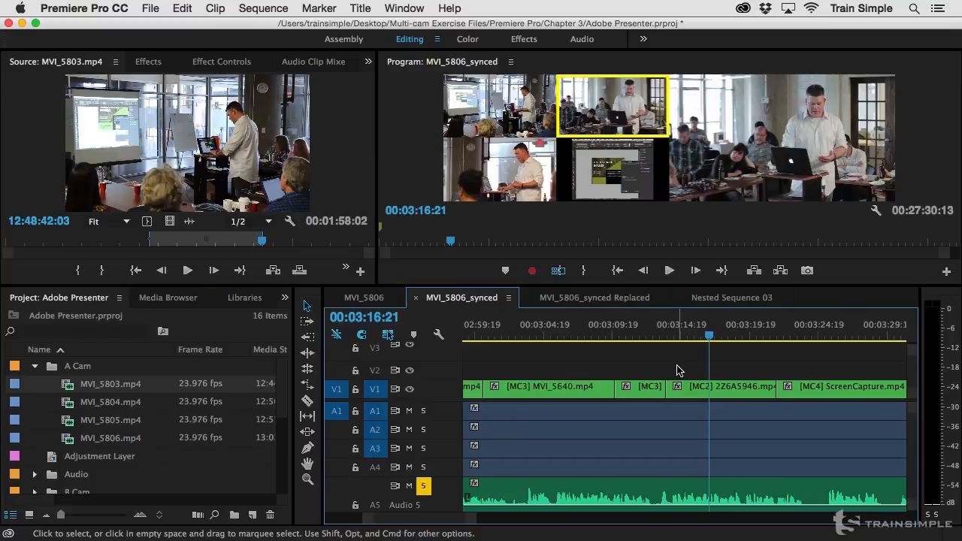
Try the Rolling Edit tool on the cut between the short MC3 clip and the MC2 clip, and briefly maximize the Program Monitor.
key(n)
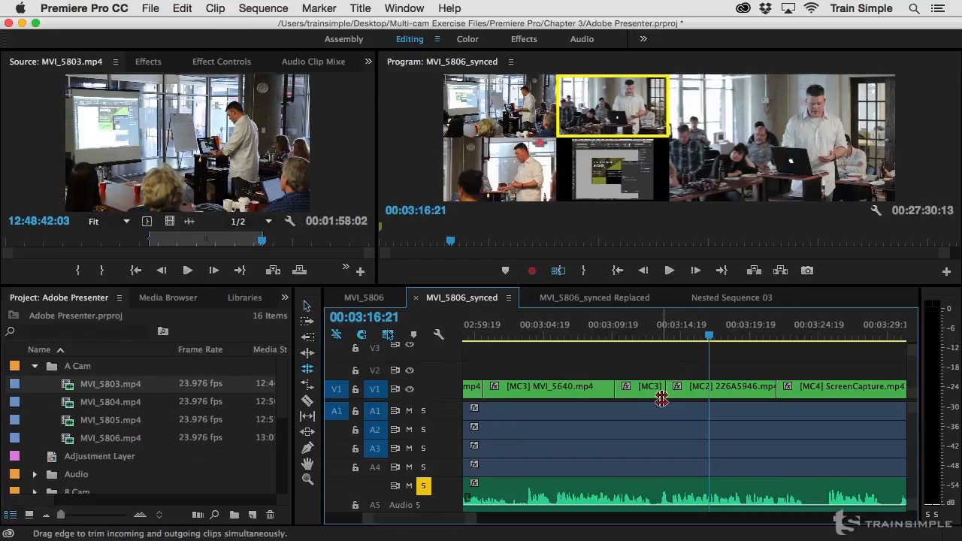
mouse_move(665, 391)
mouse_down()
mouse_move(648, 396)
mouse_move(697, 396)
mouse_move(665, 390)
mouse_up()
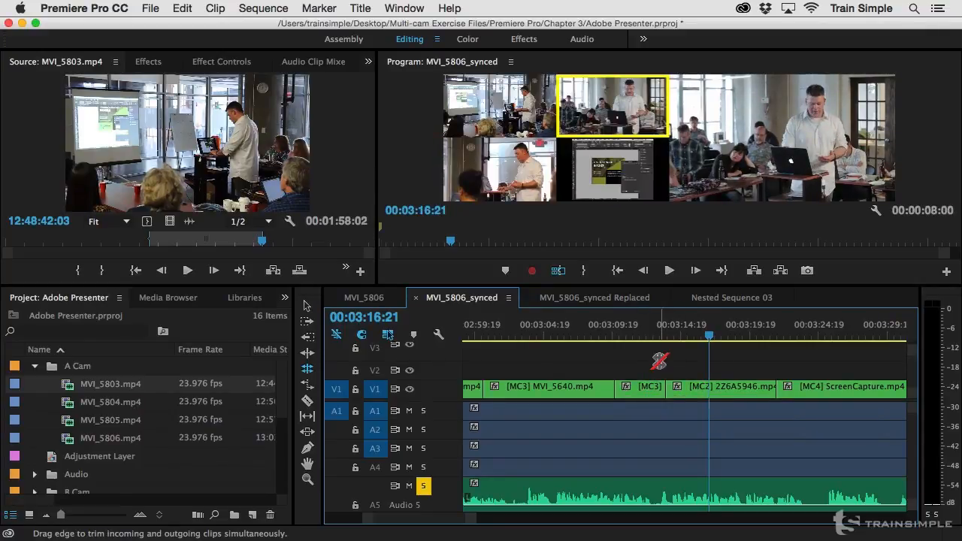
click(412, 139)
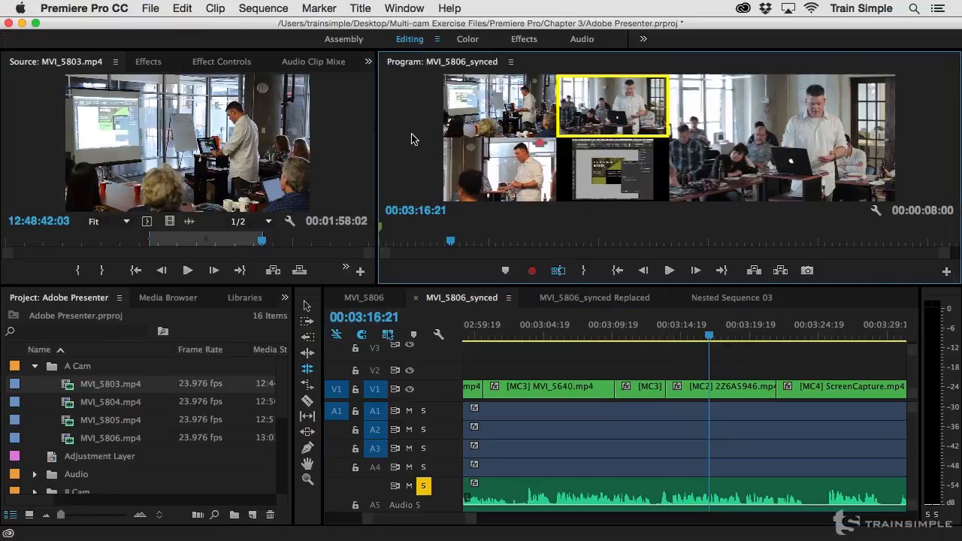
key(grave)
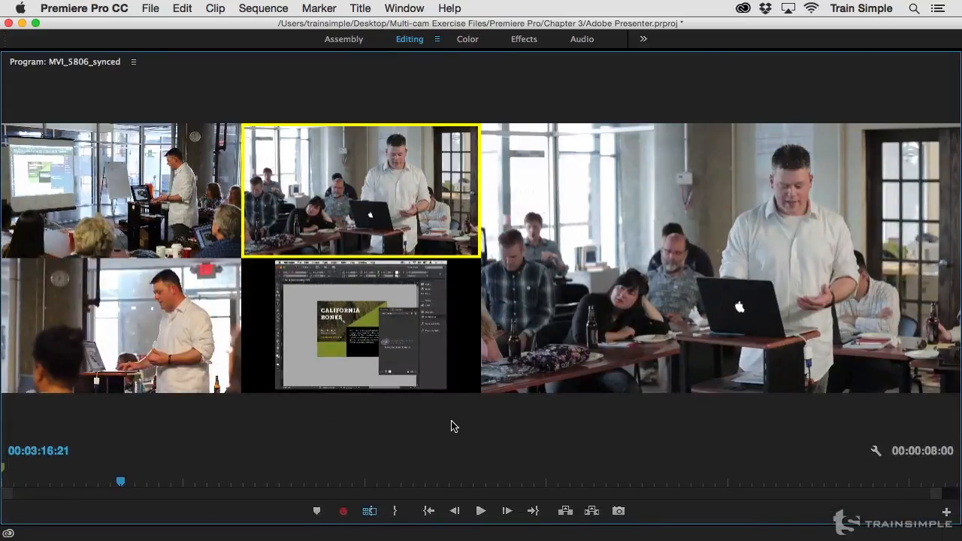
key(grave)
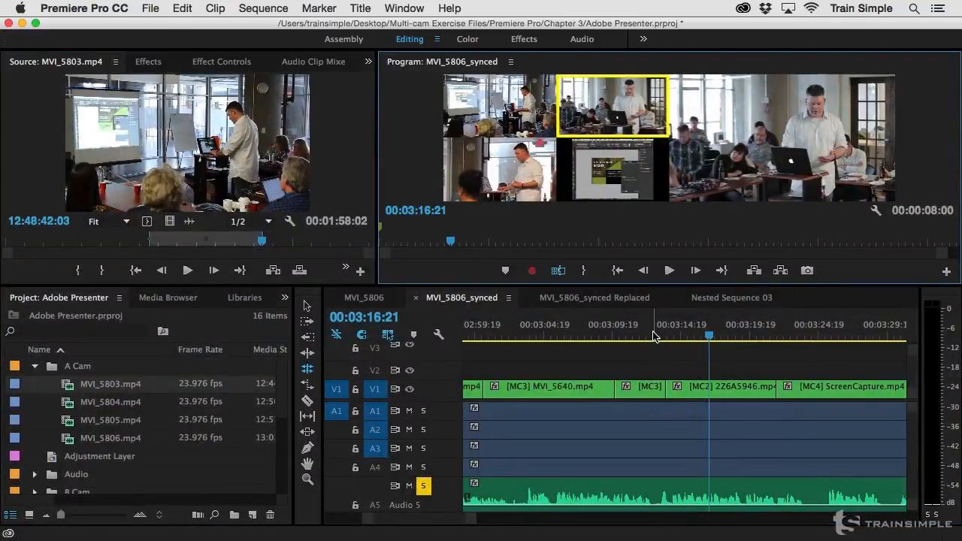
key(v)
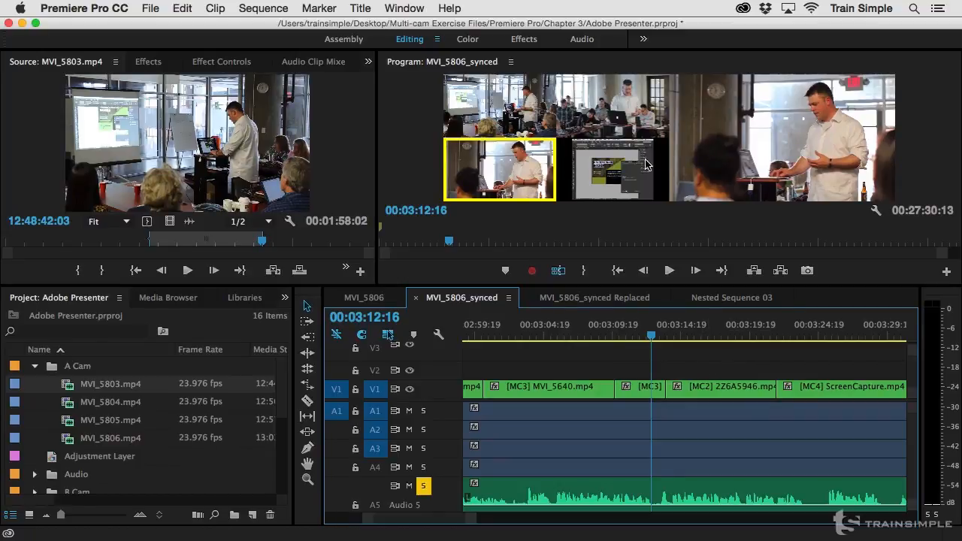
Review the camera cuts in the maximized Program Monitor by playing from 00:03:12:16 to 00:03:36:01.
click(407, 125)
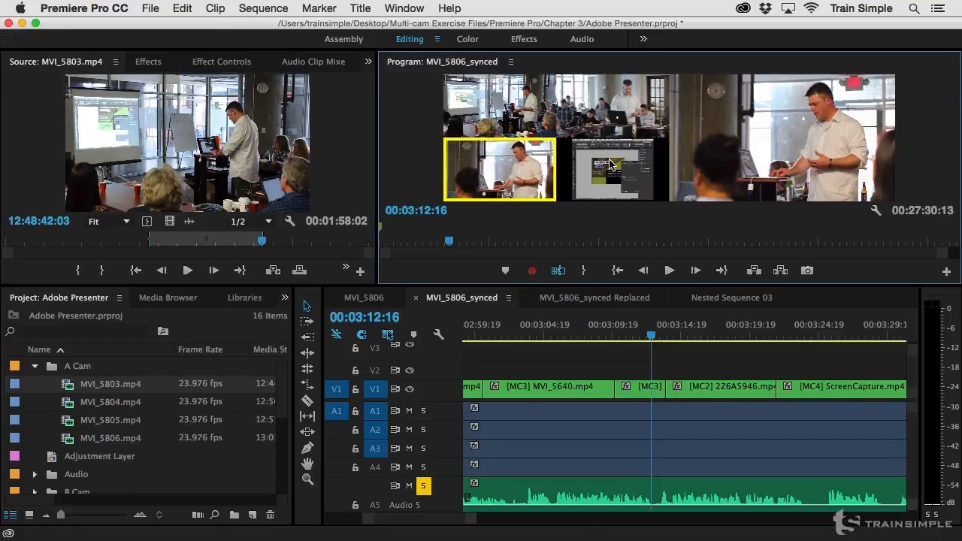
key(grave)
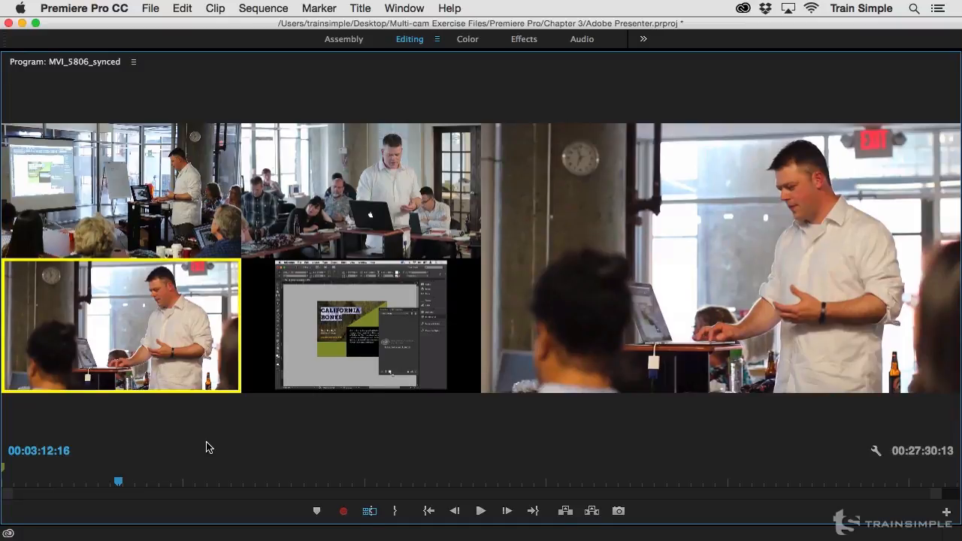
key(space)
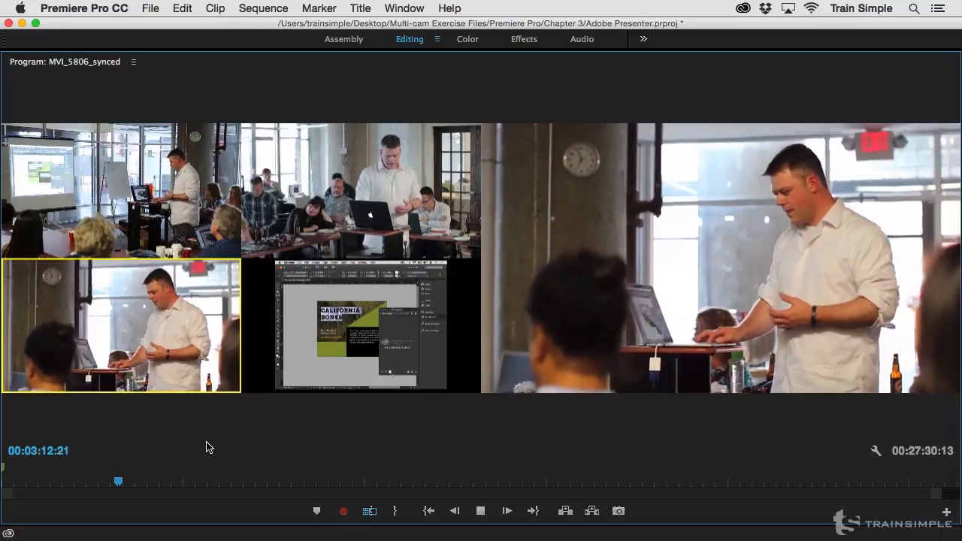
key(2)
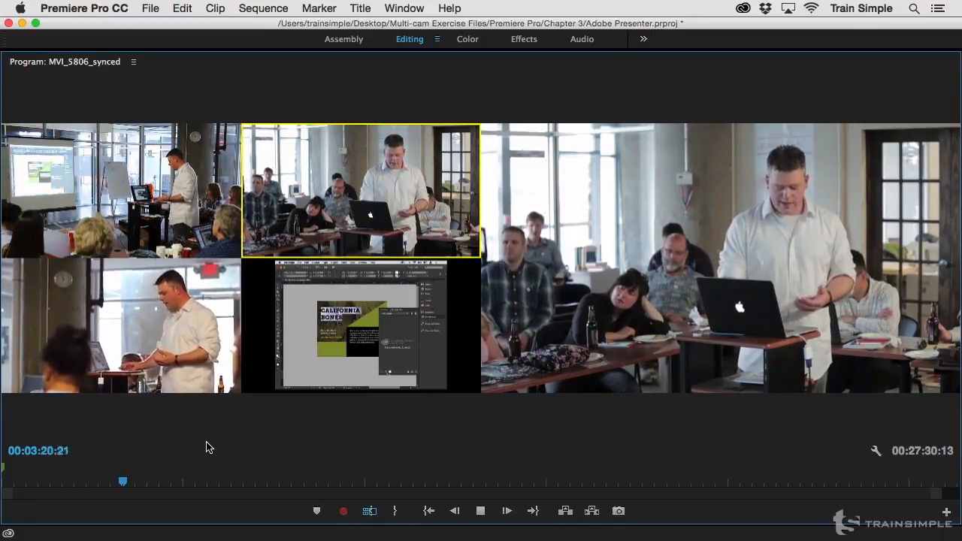
key(4)
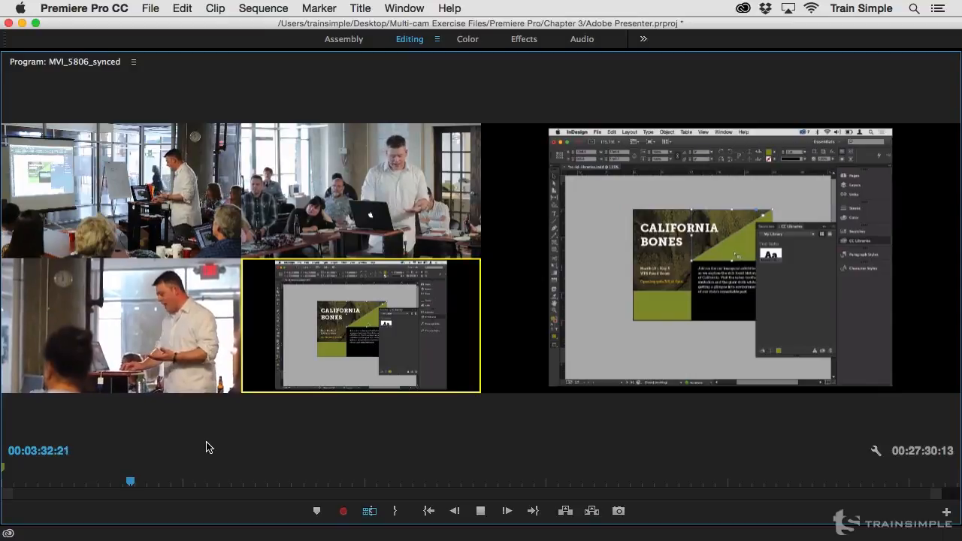
key(2)
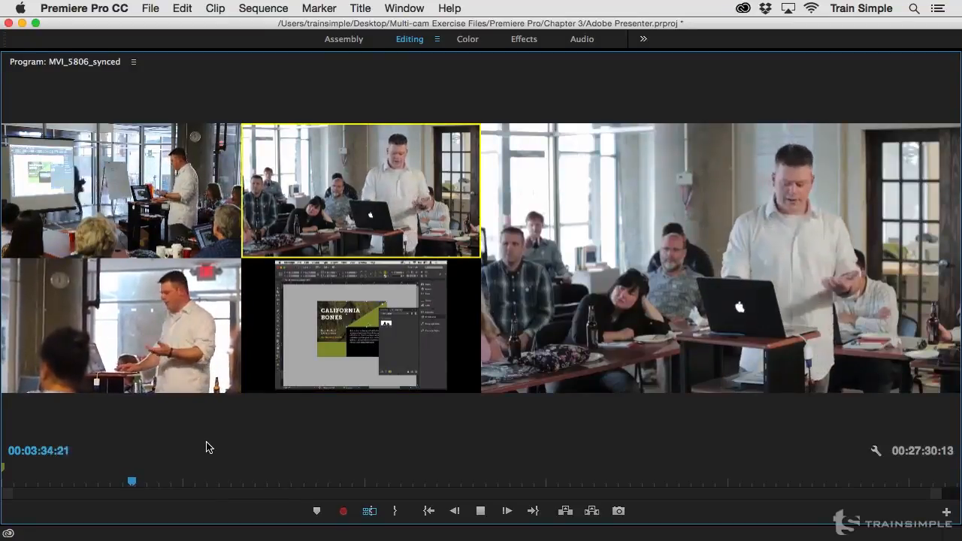
key(space)
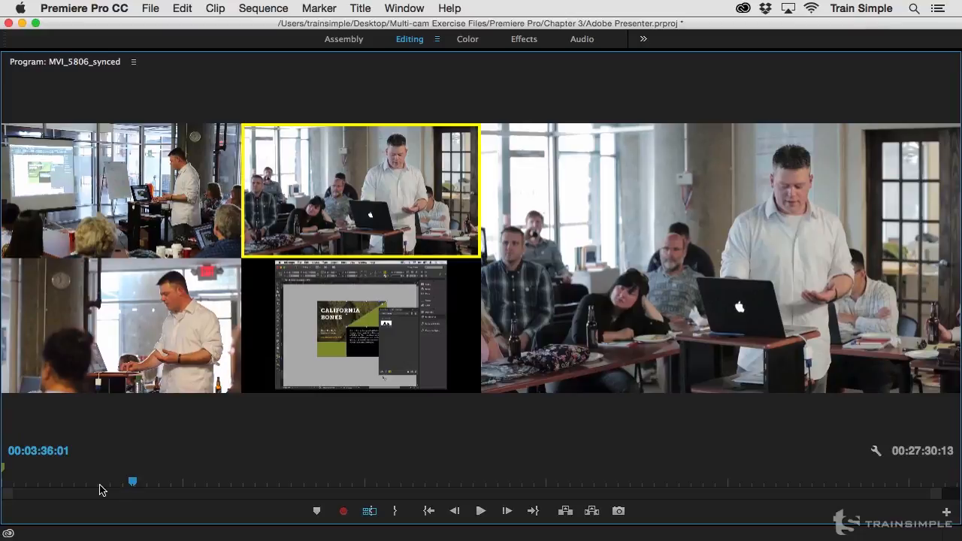
Play from about 00:03:17:07 and cut live to camera 1, stopping at 00:03:39:15 and selecting camera 4 there.
click(121, 482)
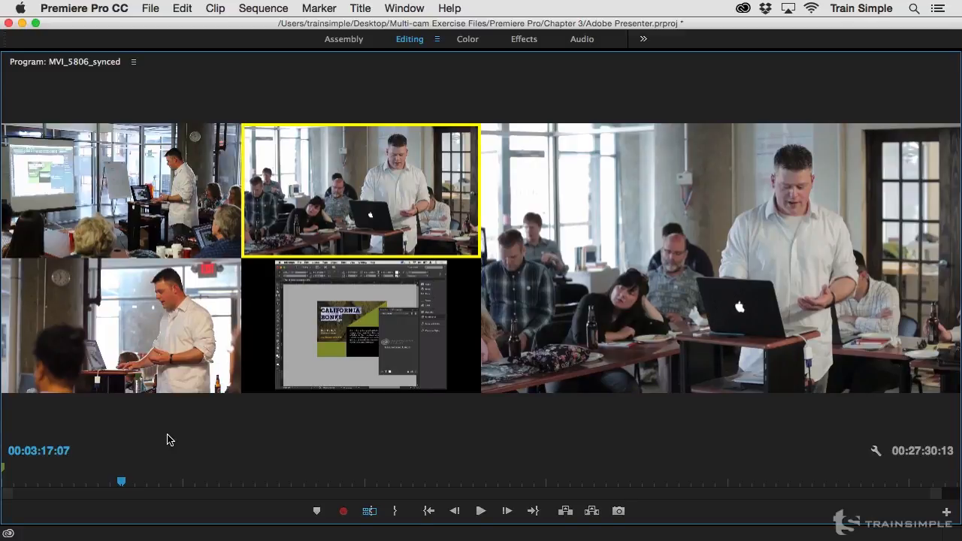
key(space)
key(1)
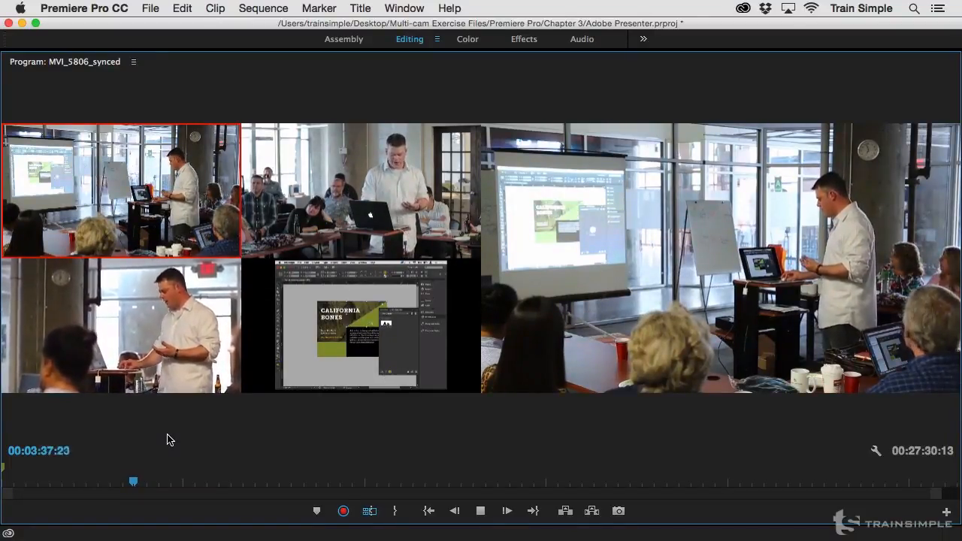
key(space)
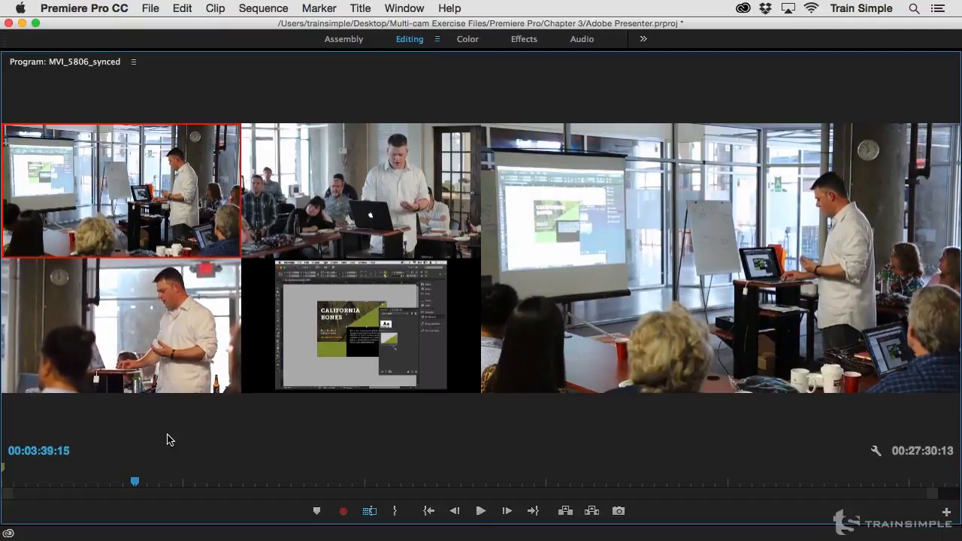
key(4)
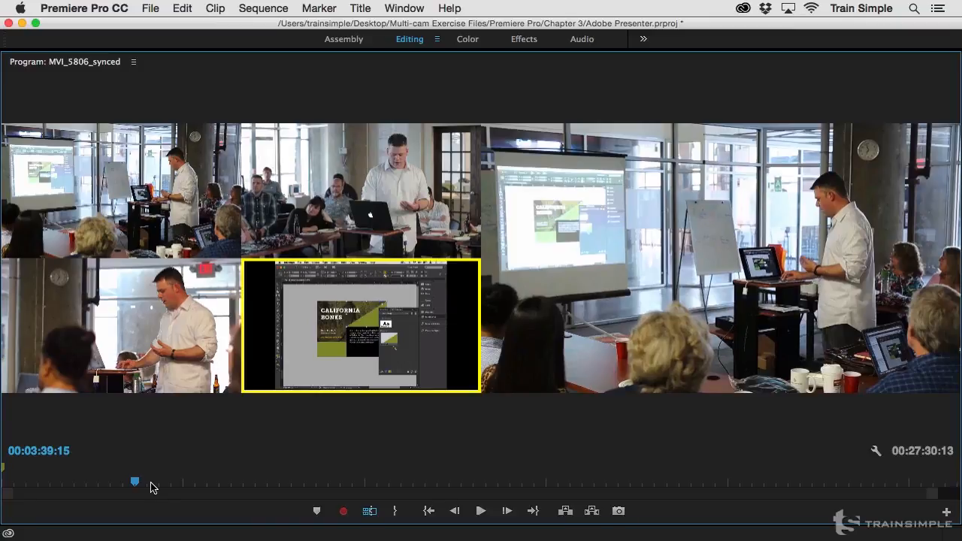
Go back to 00:02:52:11, check the MC1 clip's cuts in the timeline, and maximize the Program Monitor again.
drag(134, 489, 106, 489)
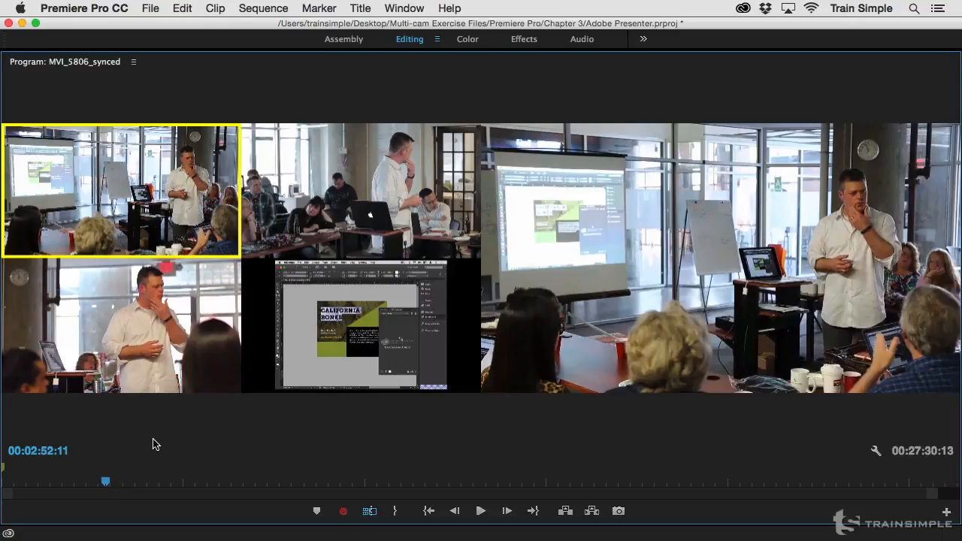
key(grave)
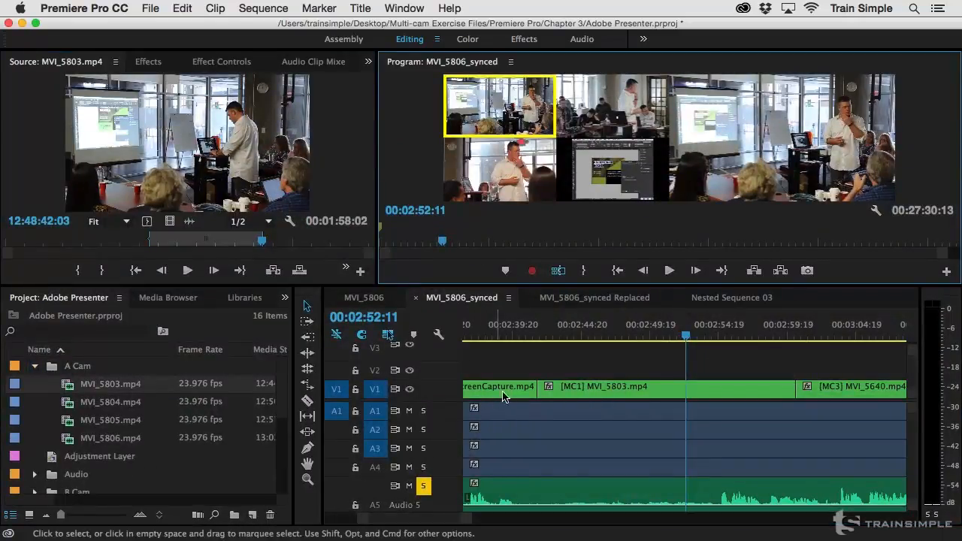
key(grave)
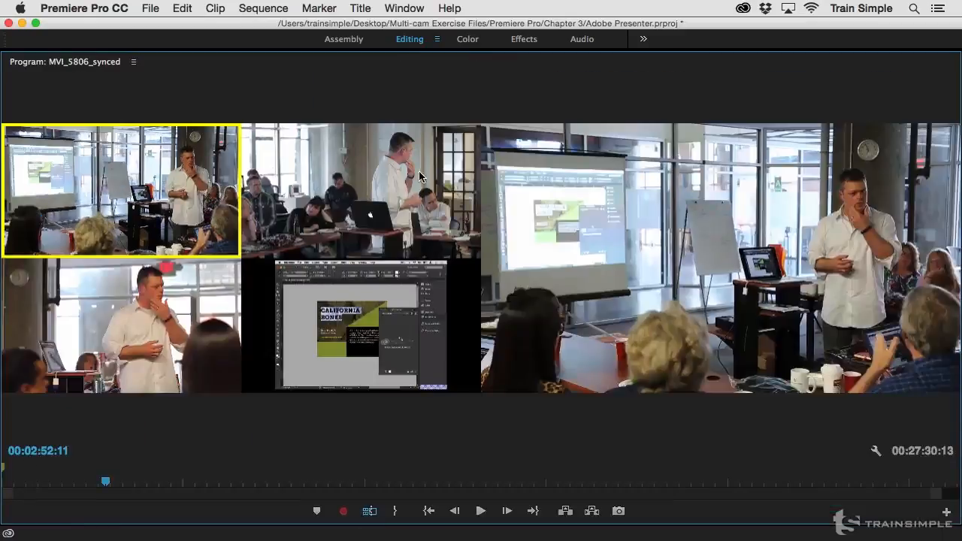